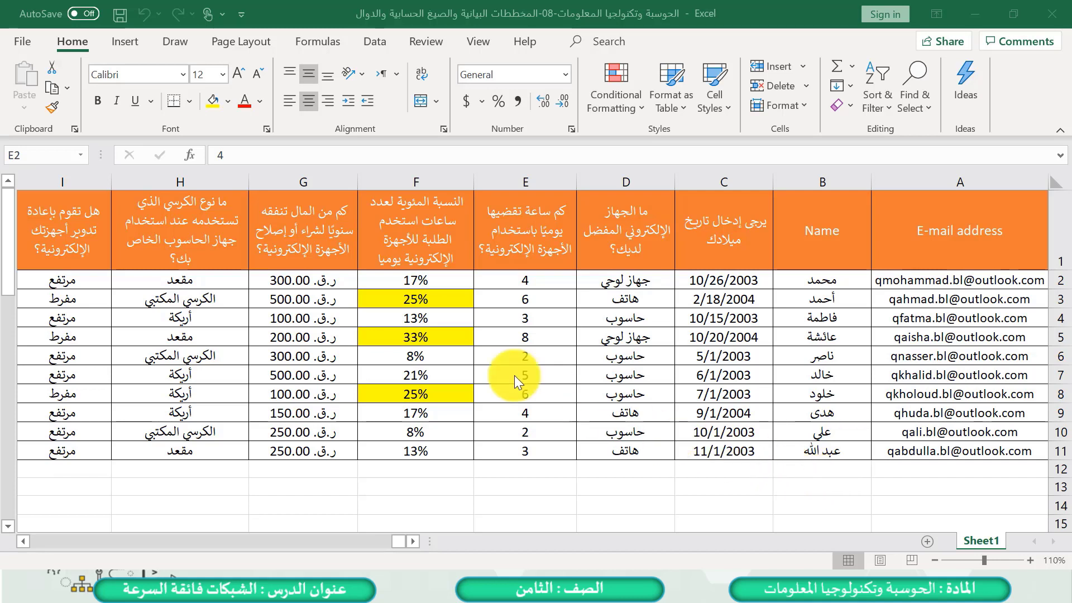
# Step: Start saving a copy of the workbook in the CSV UTF-8 (Comma delimited) format
pyautogui.click(20, 40)
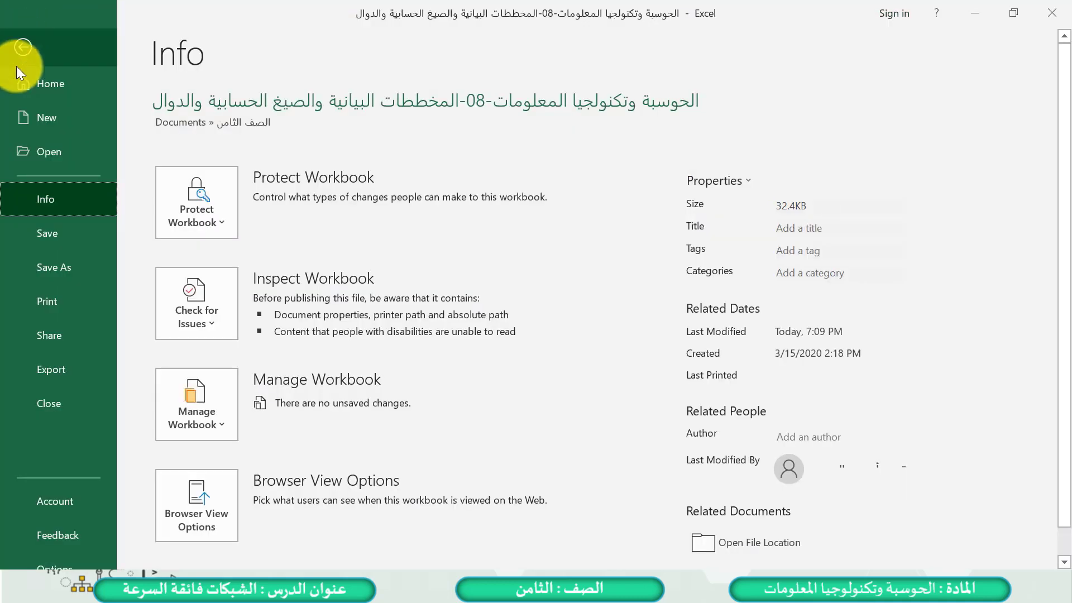
pyautogui.click(44, 266)
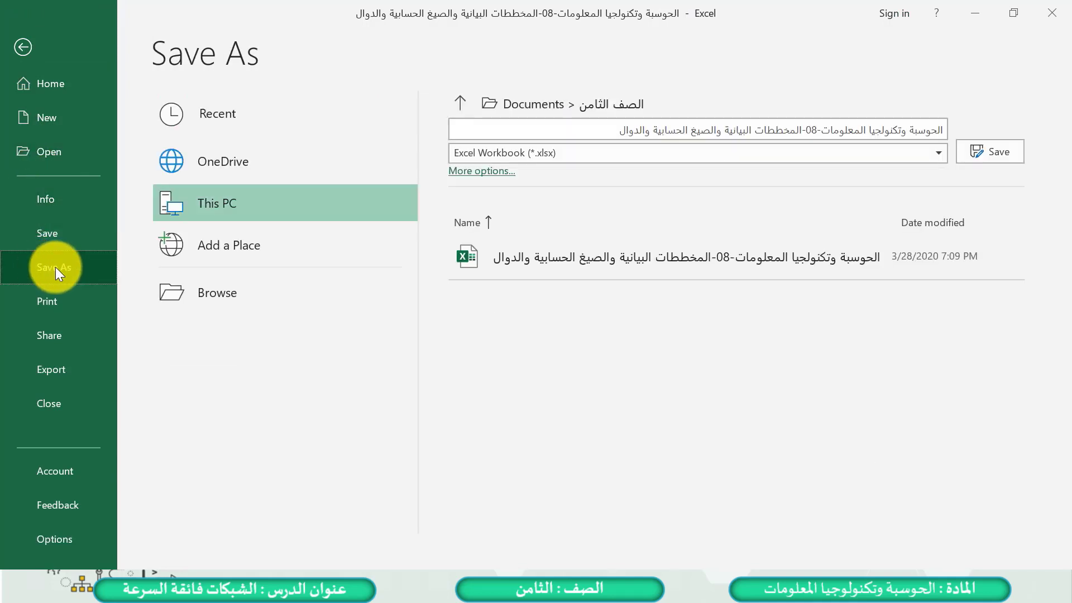
pyautogui.click(219, 293)
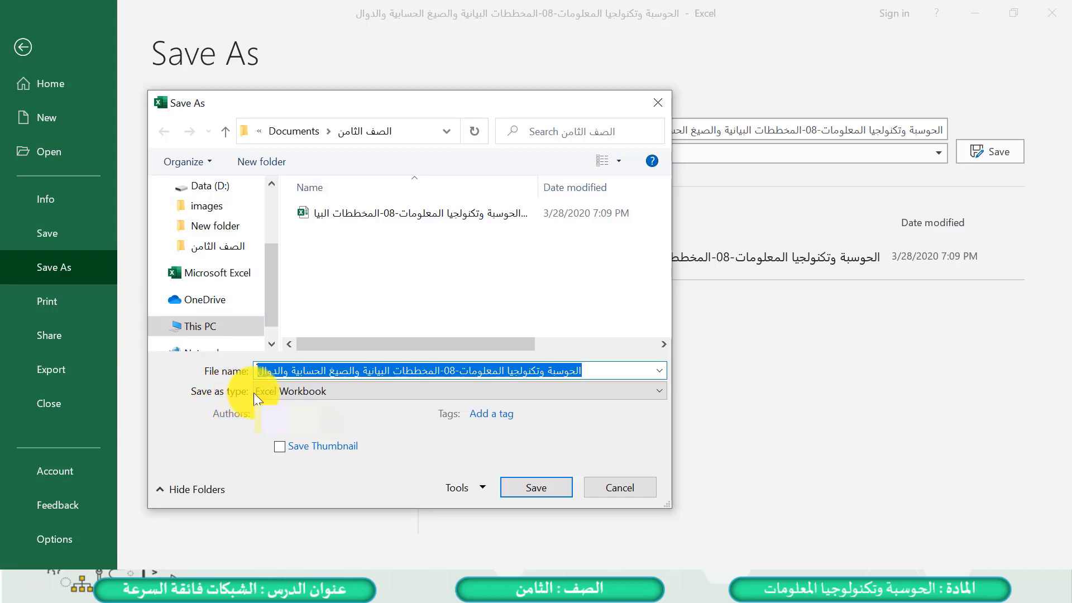
pyautogui.click(273, 393)
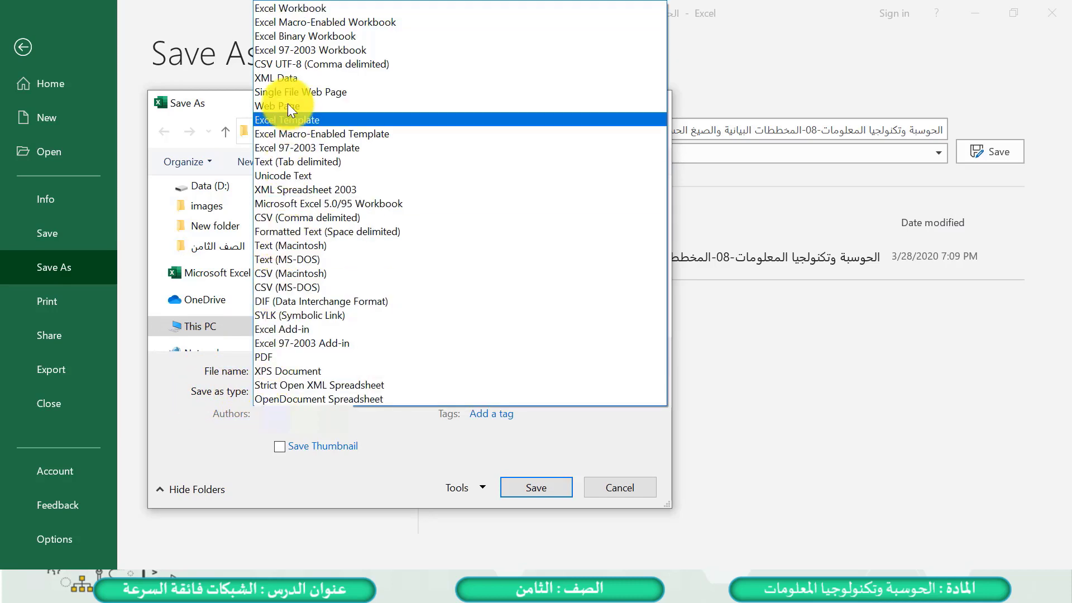
pyautogui.click(283, 65)
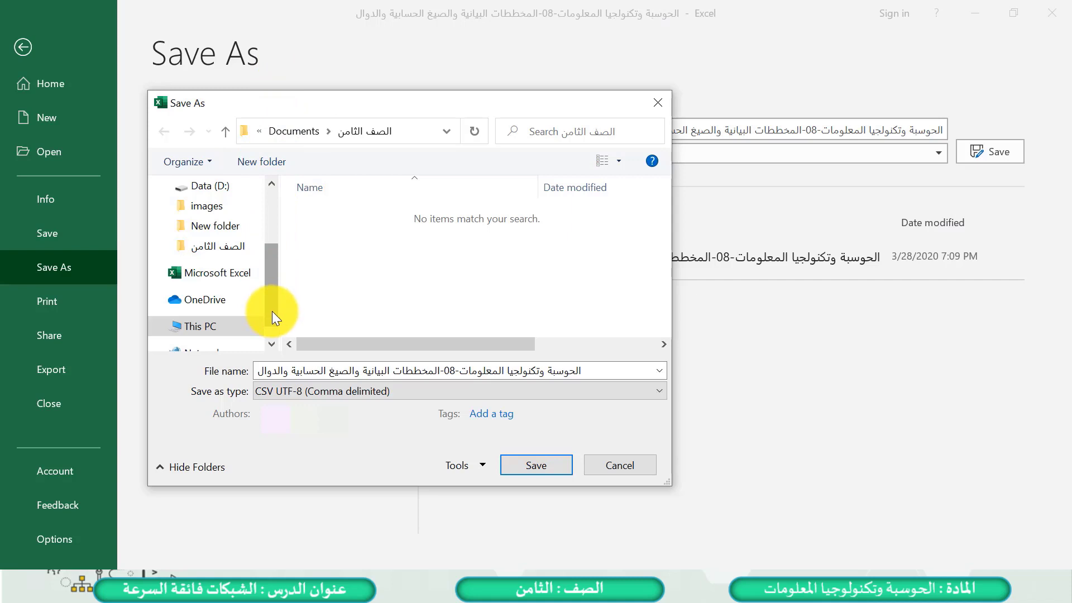
# Step: Choose the الصف الثامن folder inside Documents as the save location for the CSV copy
pyautogui.moveTo(273, 312); pyautogui.dragTo(276, 257)
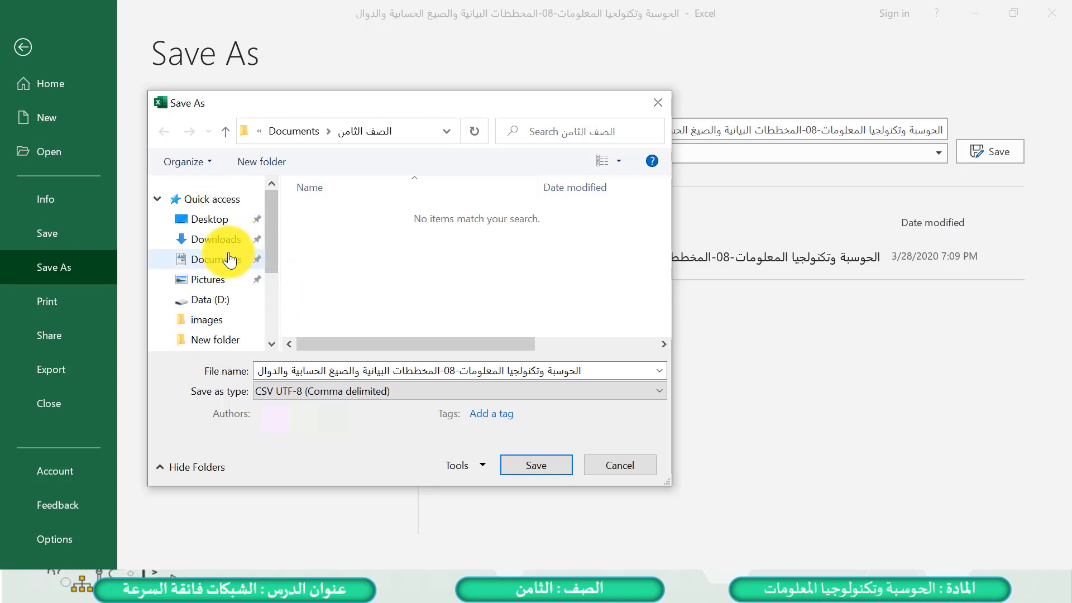
pyautogui.click(216, 266)
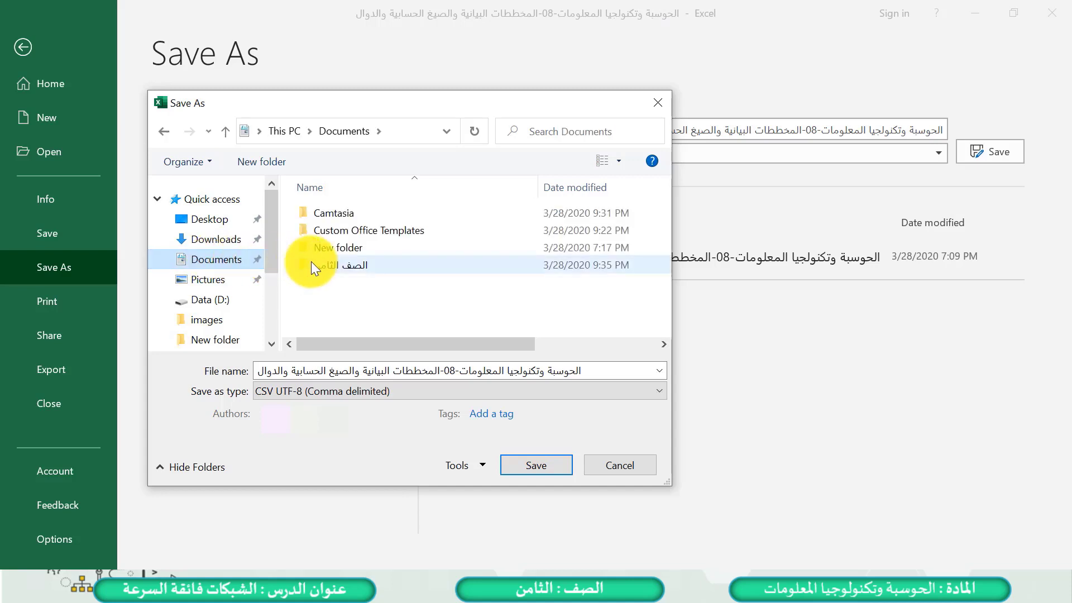
pyautogui.doubleClick(330, 263)
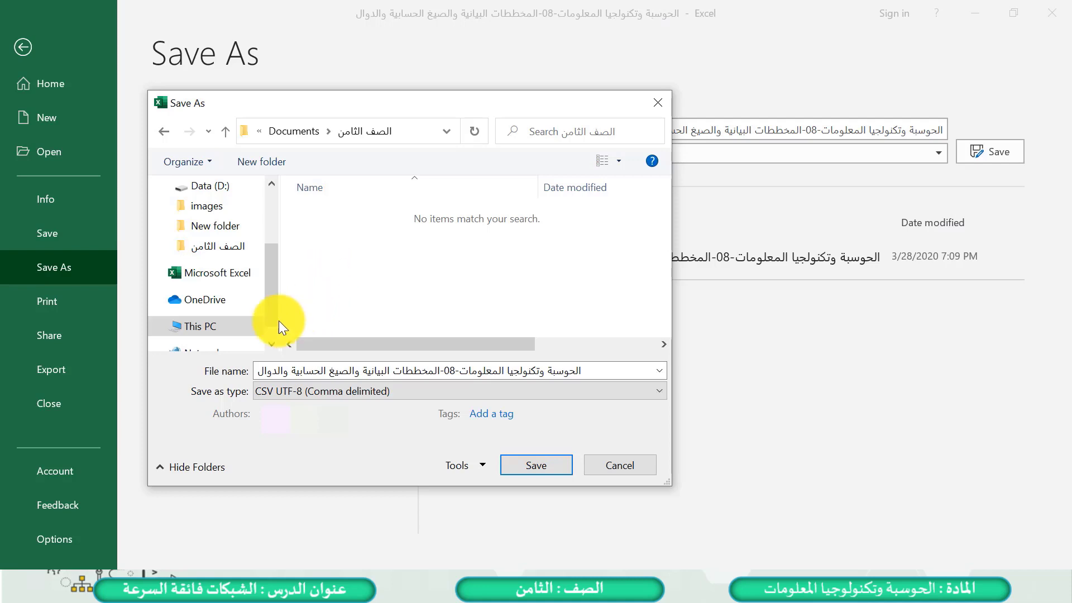
# Step: Name the CSV copy "تصدير جدول بيانات" and save it
pyautogui.click(296, 371)
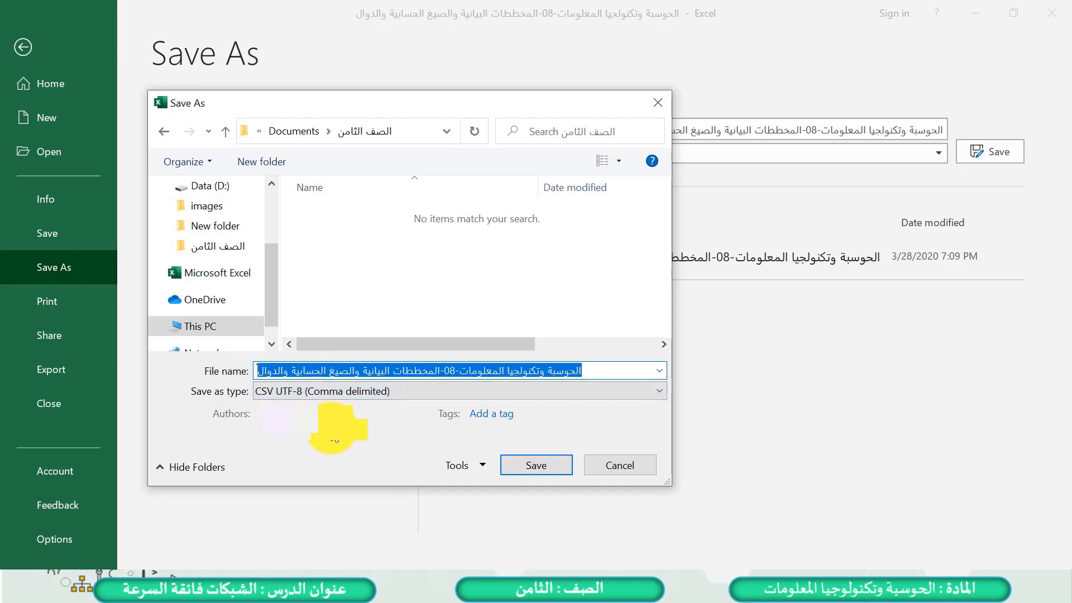
pyautogui.write('تص')
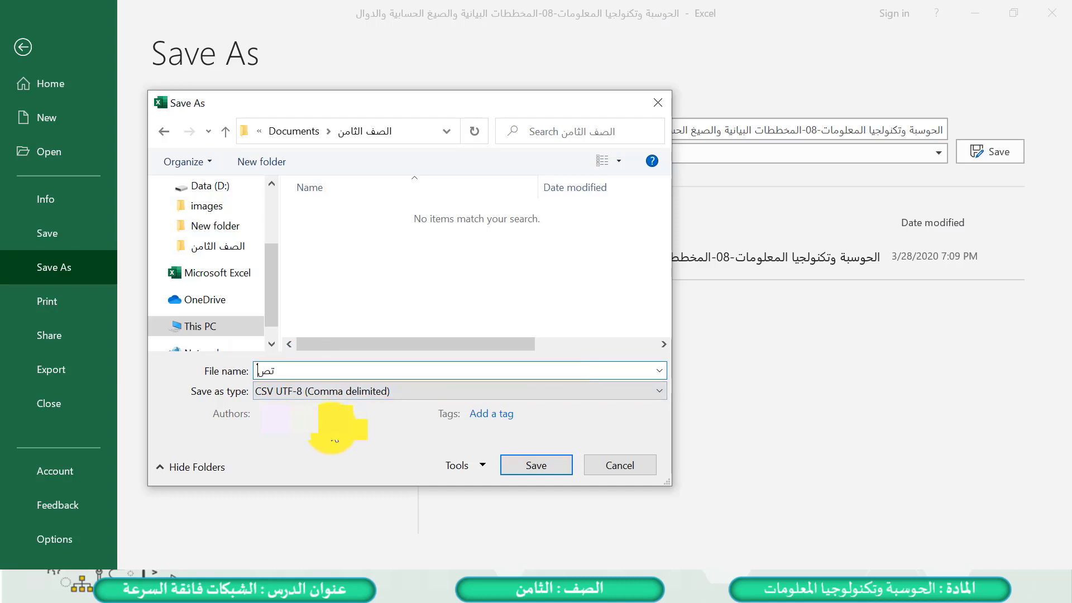
pyautogui.write('ديرا')
pyautogui.write(' جدول')
pyautogui.write(' بيان')
pyautogui.write('ات')
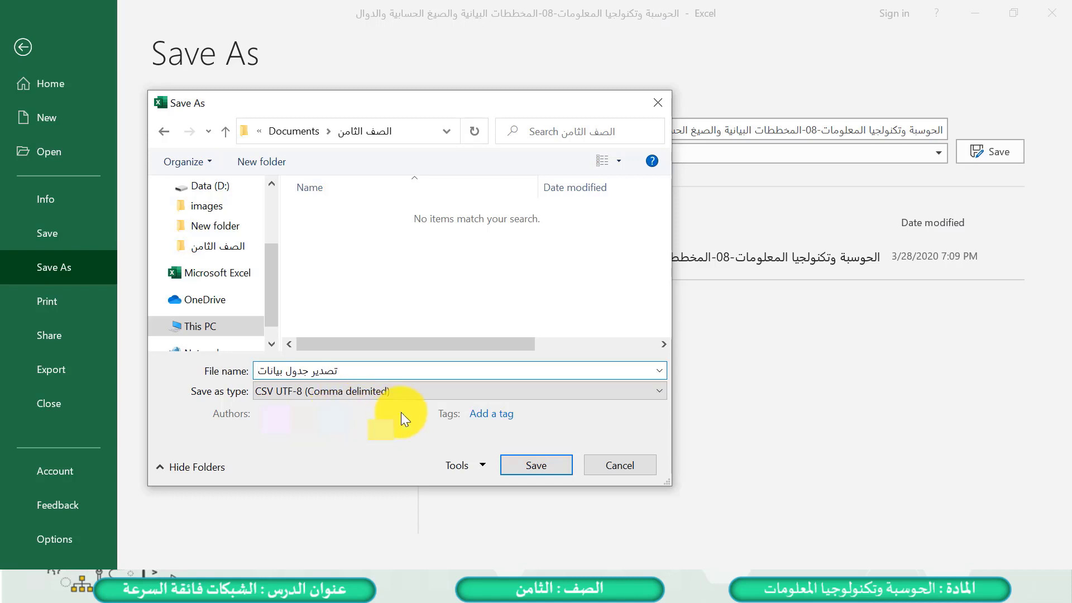
pyautogui.click(553, 467)
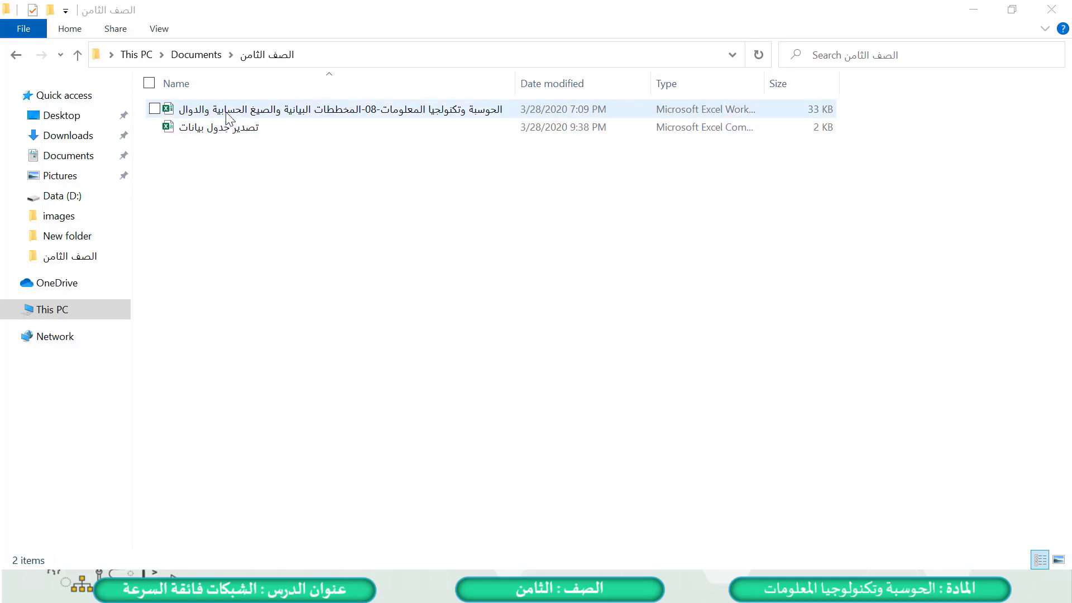
# Step: In File Explorer, open the properties of the original workbook and of the تصدير جدول بيانات file and place them side by side
pyautogui.rightClick(283, 110)
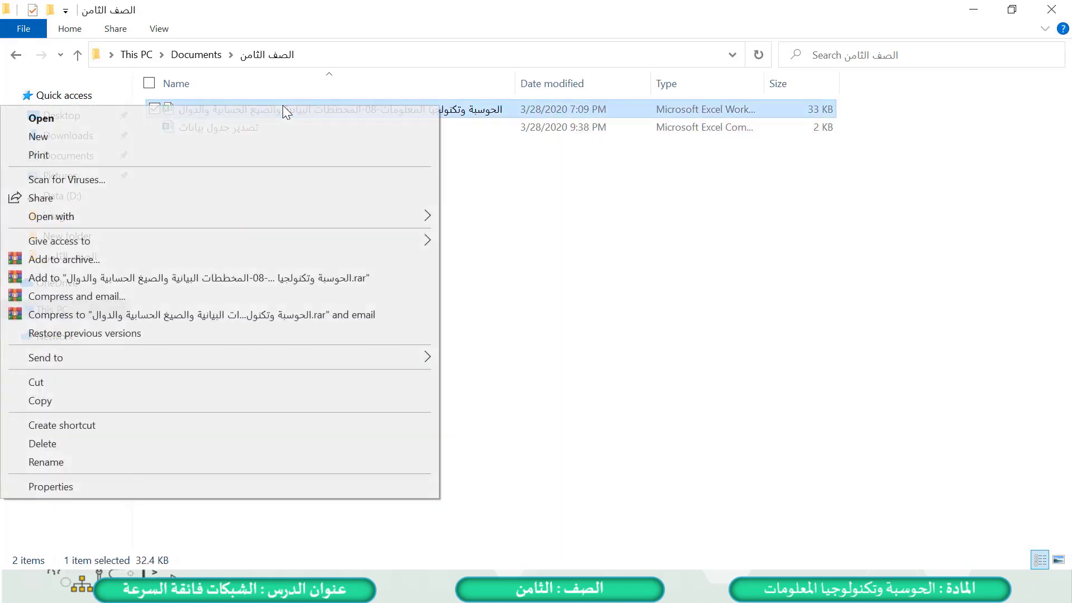
pyautogui.click(263, 486)
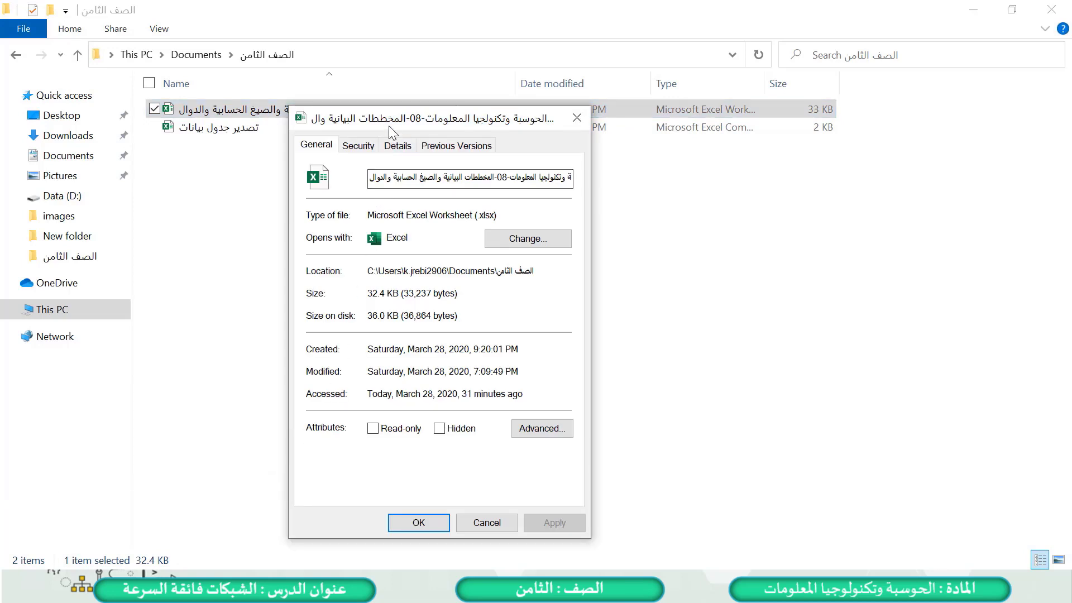
pyautogui.moveTo(396, 124); pyautogui.dragTo(699, 58)
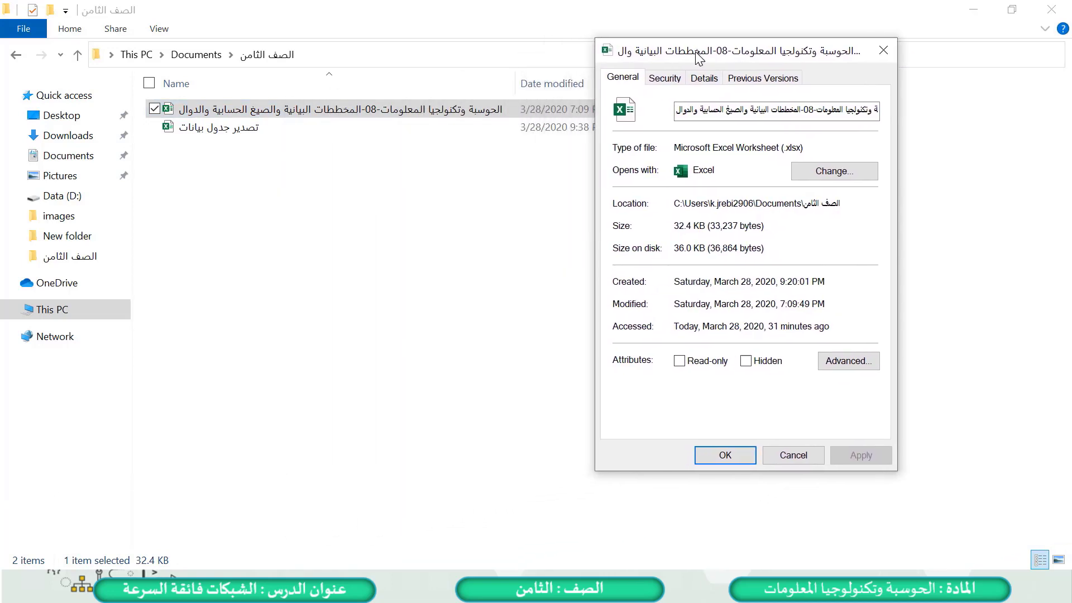
pyautogui.rightClick(226, 129)
pyautogui.click(205, 508)
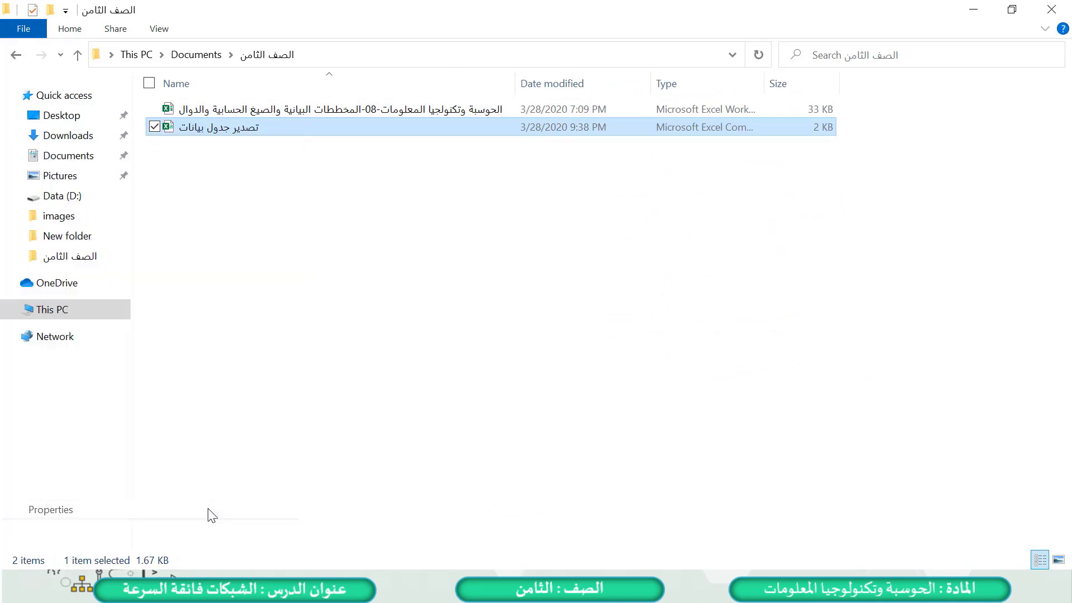
pyautogui.moveTo(338, 143); pyautogui.dragTo(406, 55)
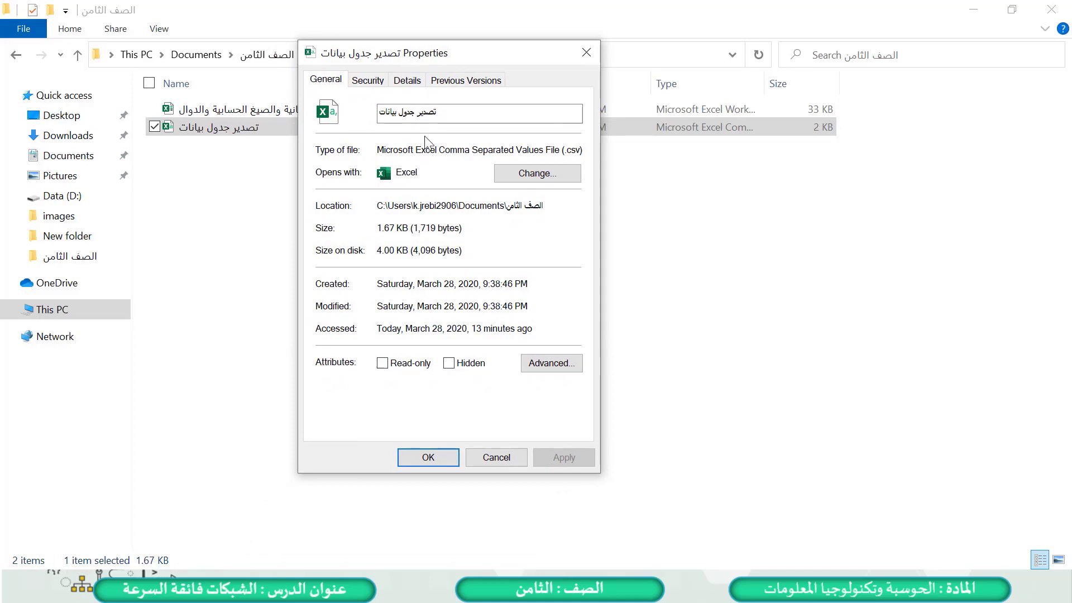
pyautogui.moveTo(434, 558)
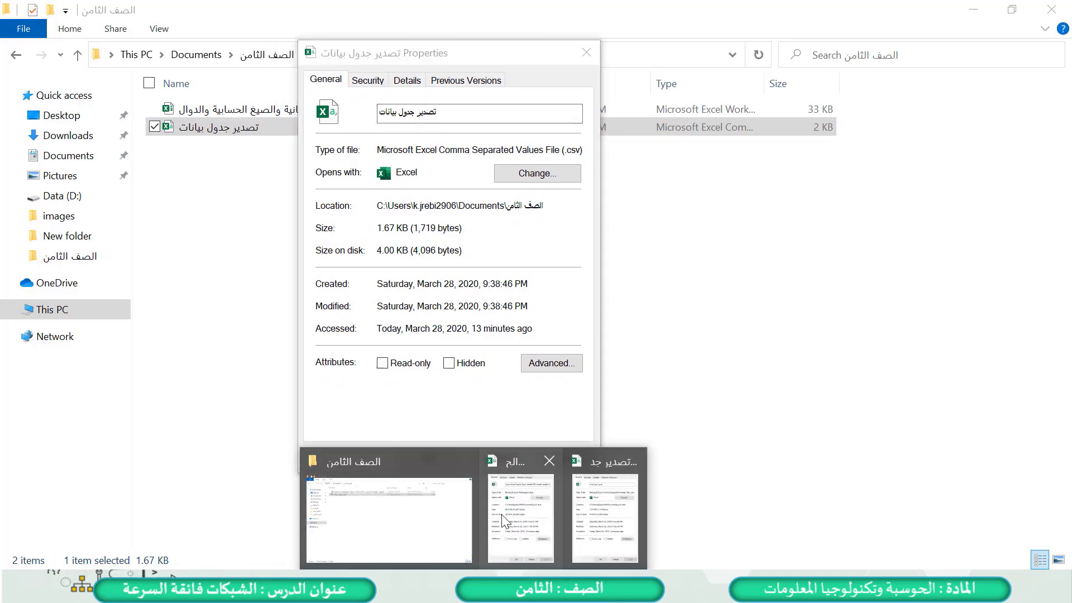
pyautogui.click(524, 453)
pyautogui.moveTo(674, 49); pyautogui.dragTo(686, 58)
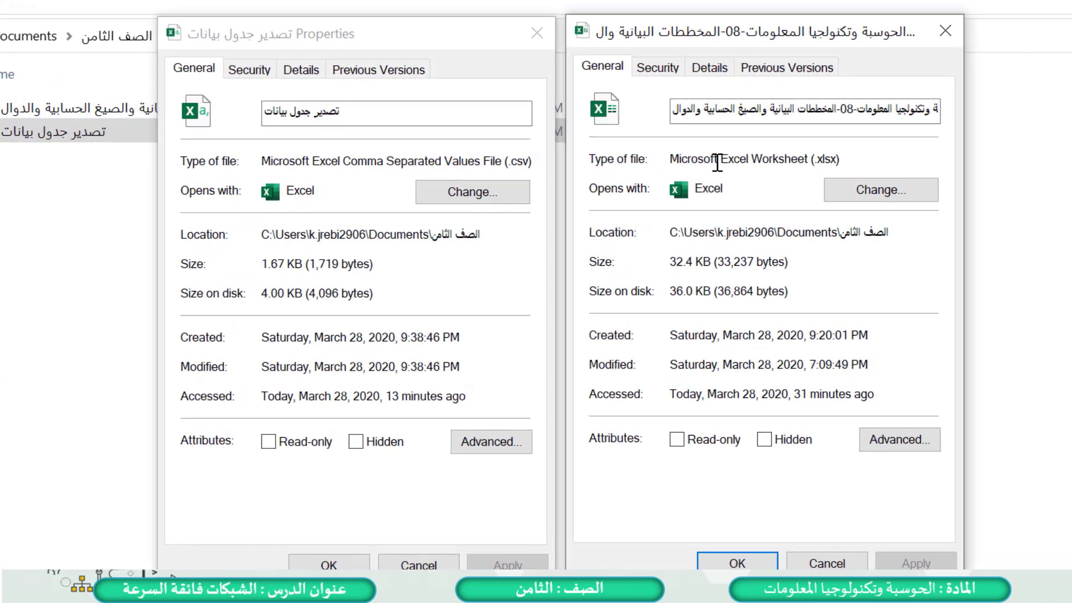
# Step: Compare the file type and size of the two files and close both properties windows
pyautogui.moveTo(721, 159); pyautogui.dragTo(729, 160)
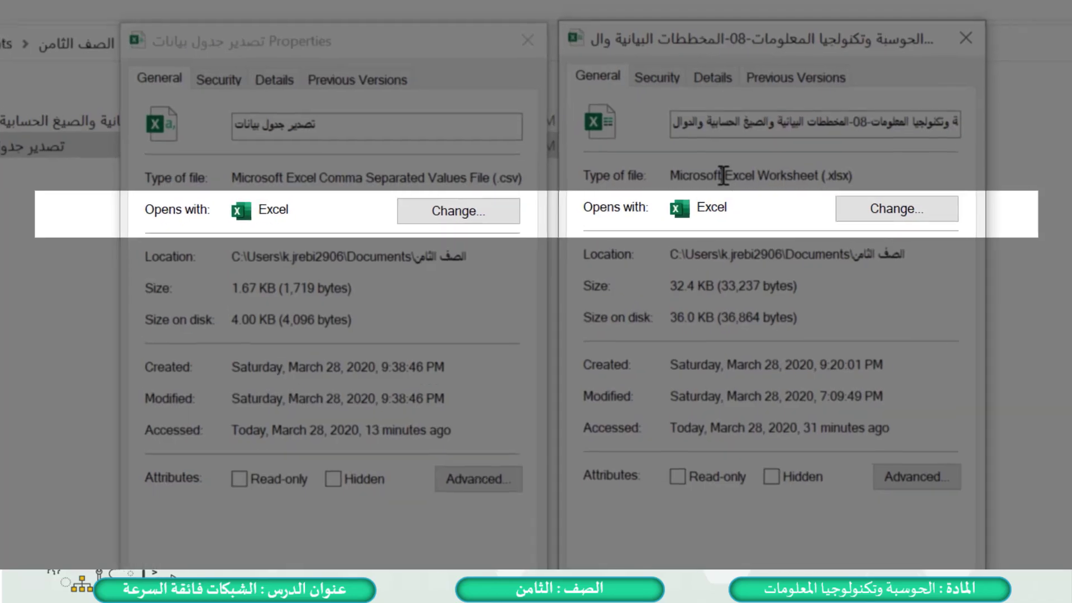
pyautogui.moveTo(748, 204); pyautogui.dragTo(885, 209)
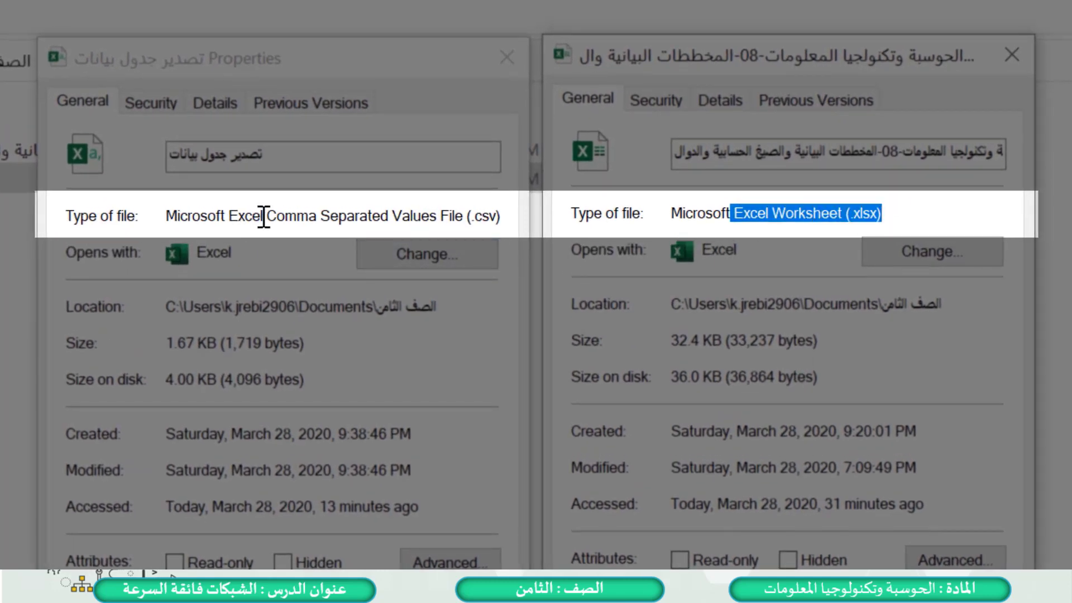
pyautogui.moveTo(264, 216); pyautogui.dragTo(500, 216)
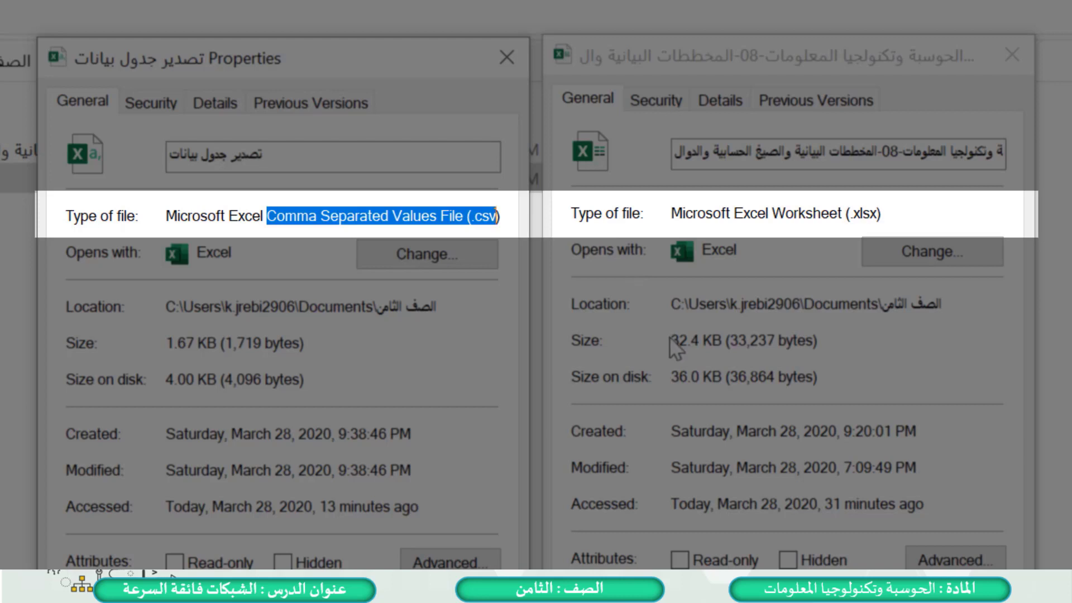
pyautogui.moveTo(671, 341); pyautogui.dragTo(725, 341)
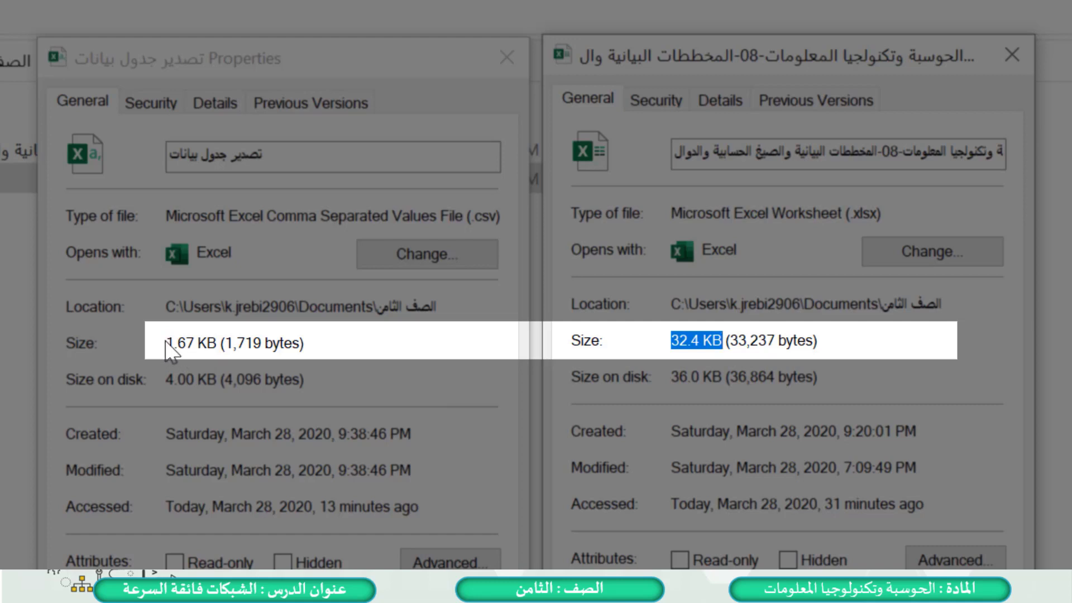
pyautogui.moveTo(166, 342); pyautogui.dragTo(217, 343)
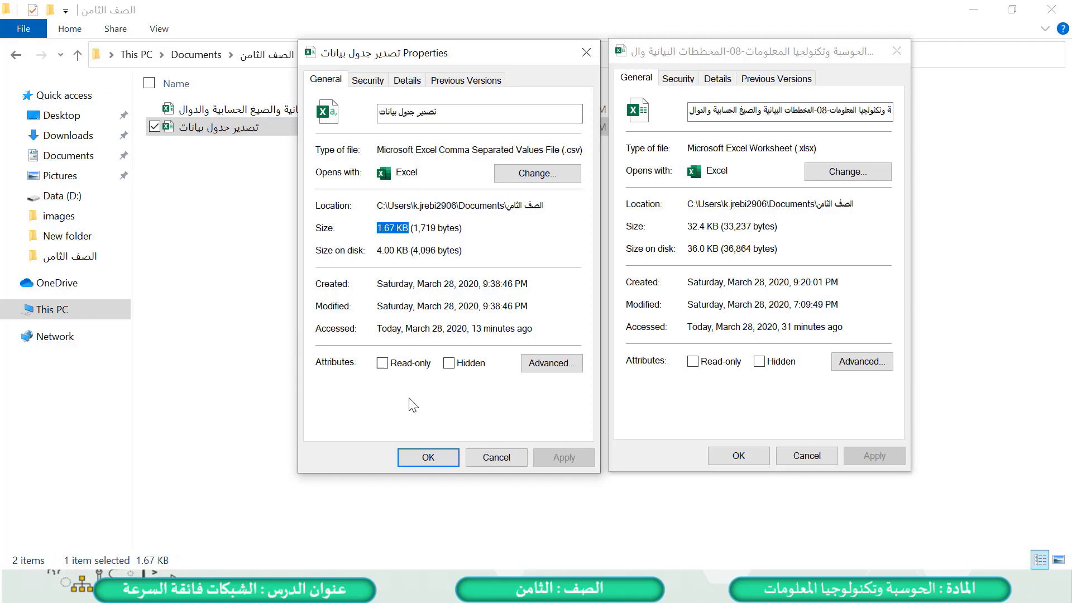
pyautogui.click(439, 458)
pyautogui.click(739, 456)
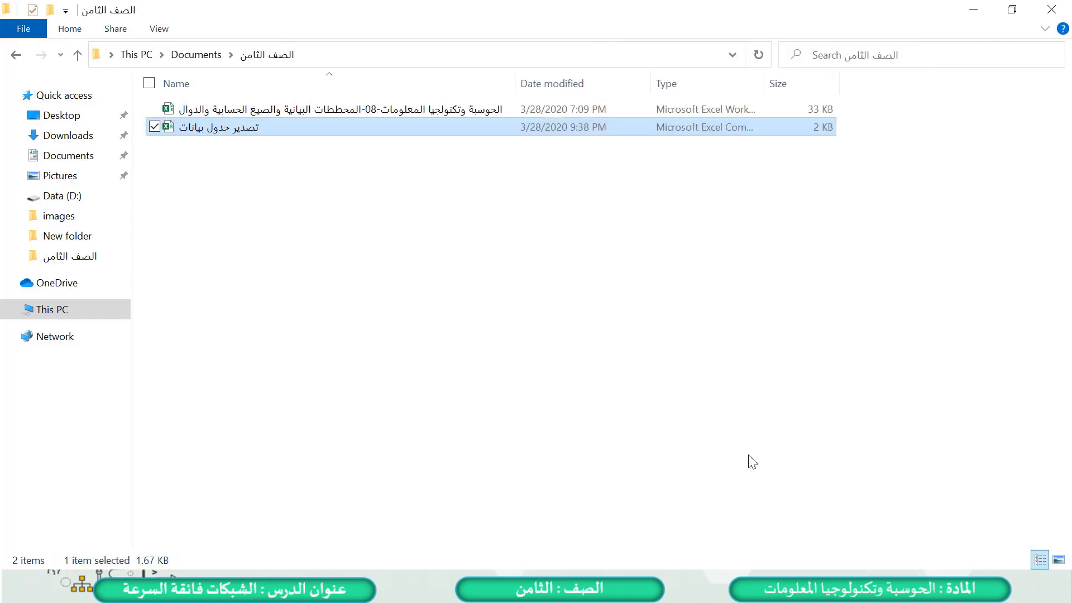
# Step: Open the تصدير جدول بيانات file in Notepad and highlight its comma-separated rows to examine them
pyautogui.rightClick(224, 127)
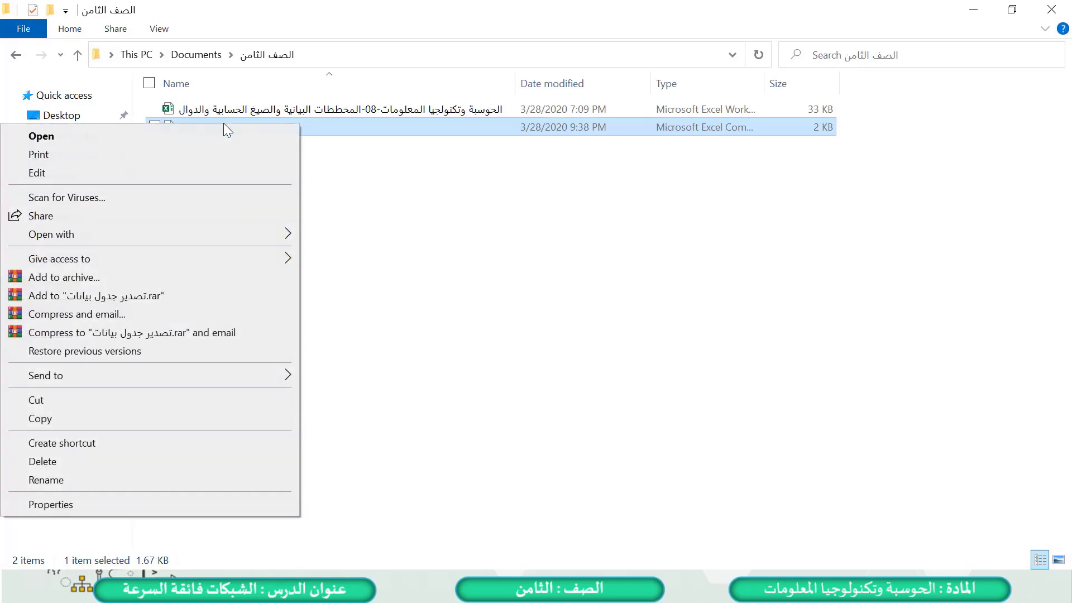
pyautogui.moveTo(217, 235)
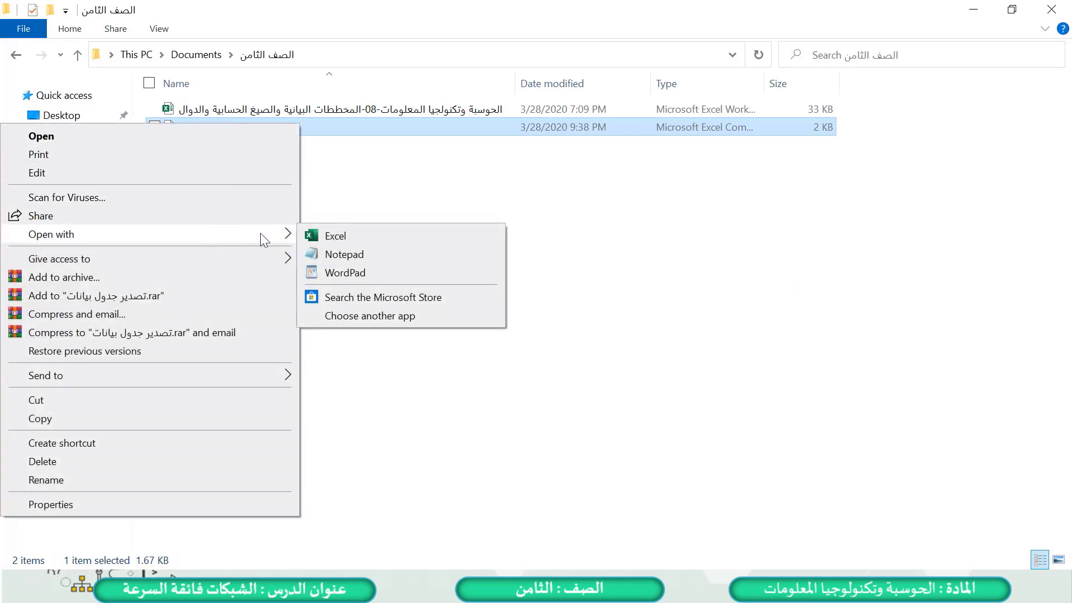
pyautogui.click(331, 253)
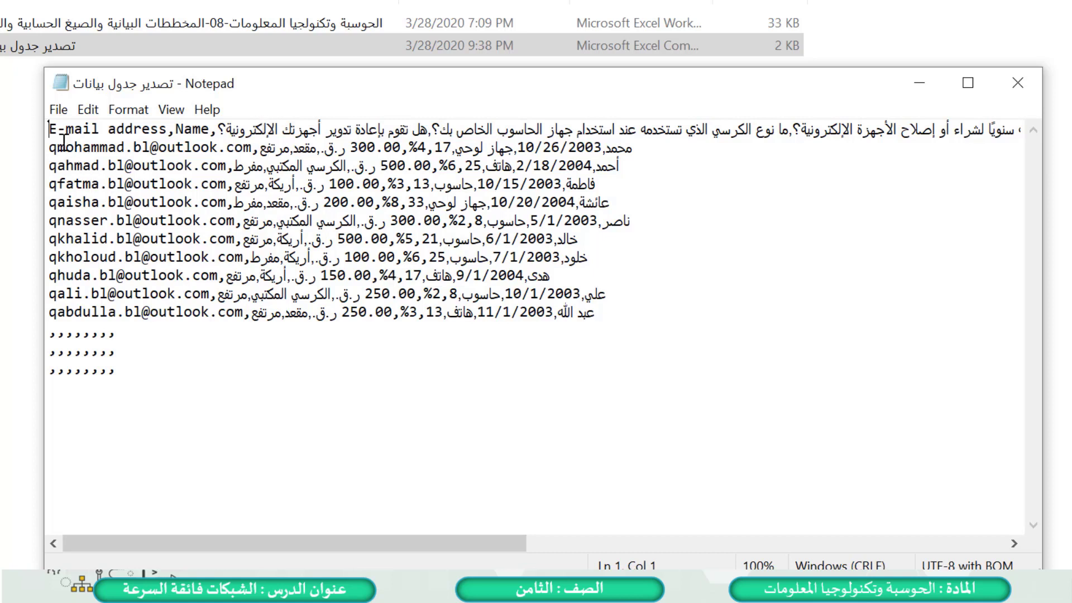
pyautogui.moveTo(48, 130); pyautogui.dragTo(618, 326)
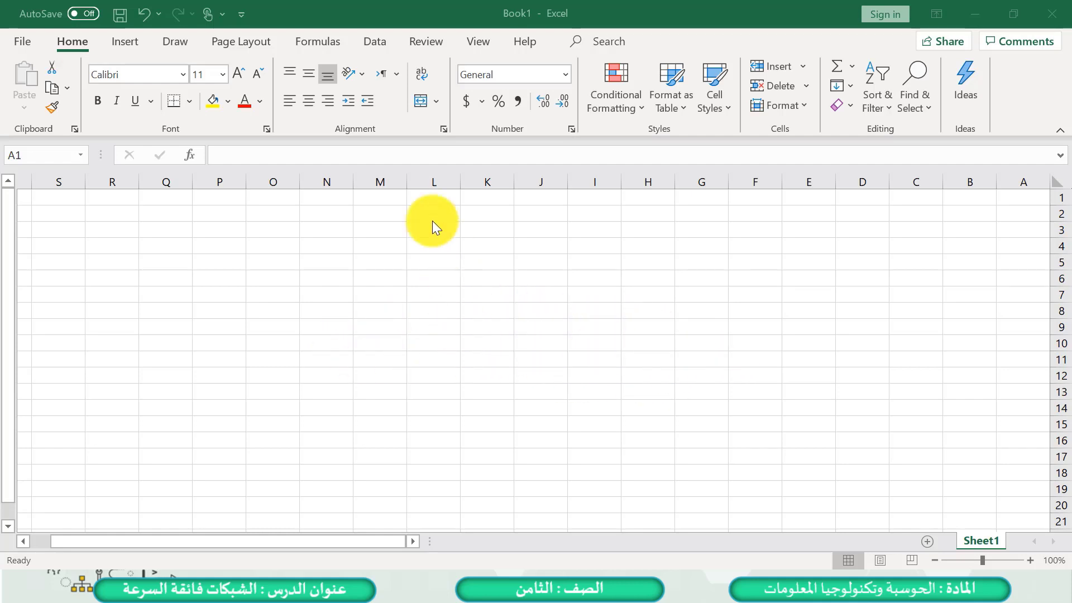
# Step: Start a Text/CSV data import and choose the تصدير جدول بيانات file from the الصف الثامن folder in Documents
pyautogui.click(375, 44)
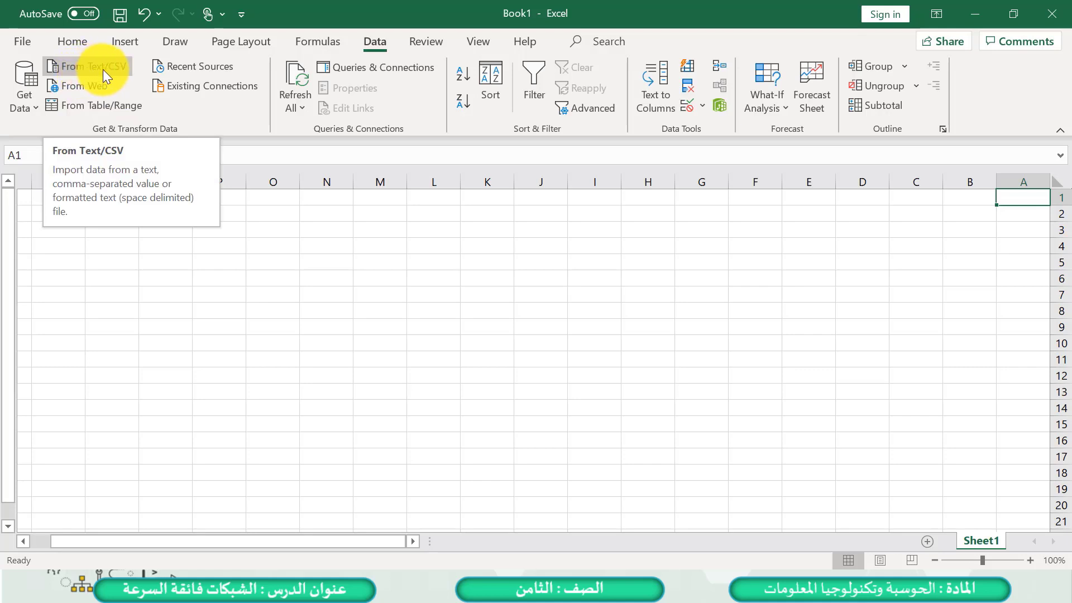
pyautogui.click(86, 67)
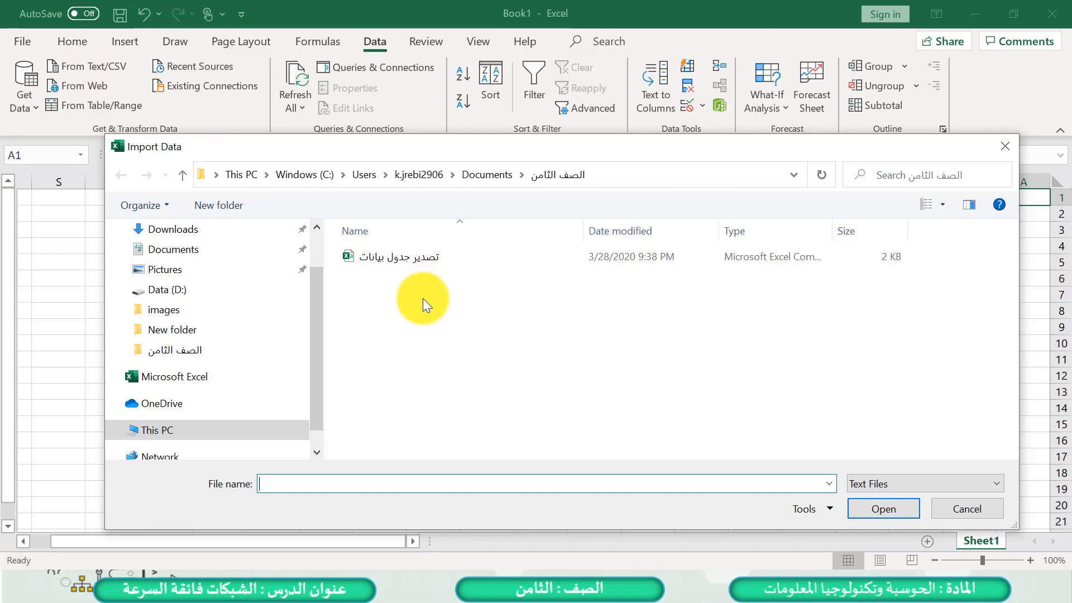
pyautogui.moveTo(314, 332); pyautogui.dragTo(320, 289)
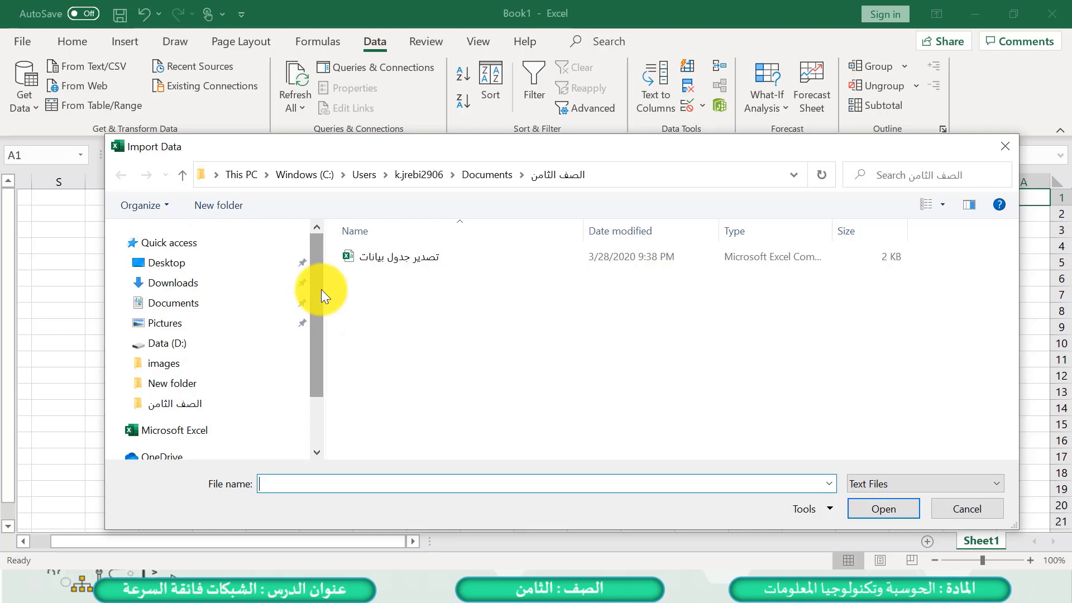
pyautogui.click(200, 304)
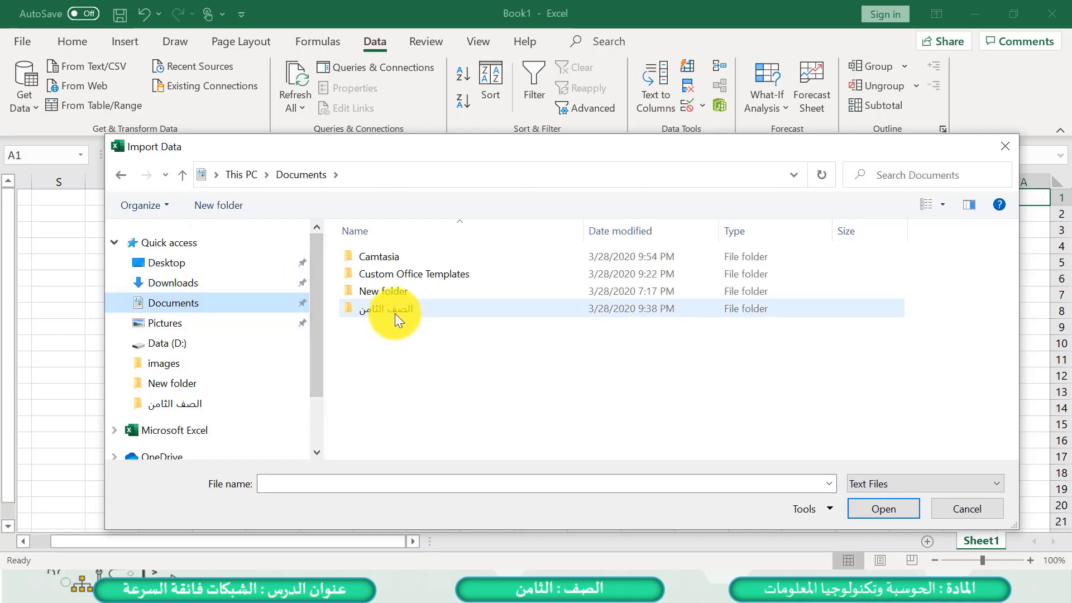
pyautogui.doubleClick(394, 314)
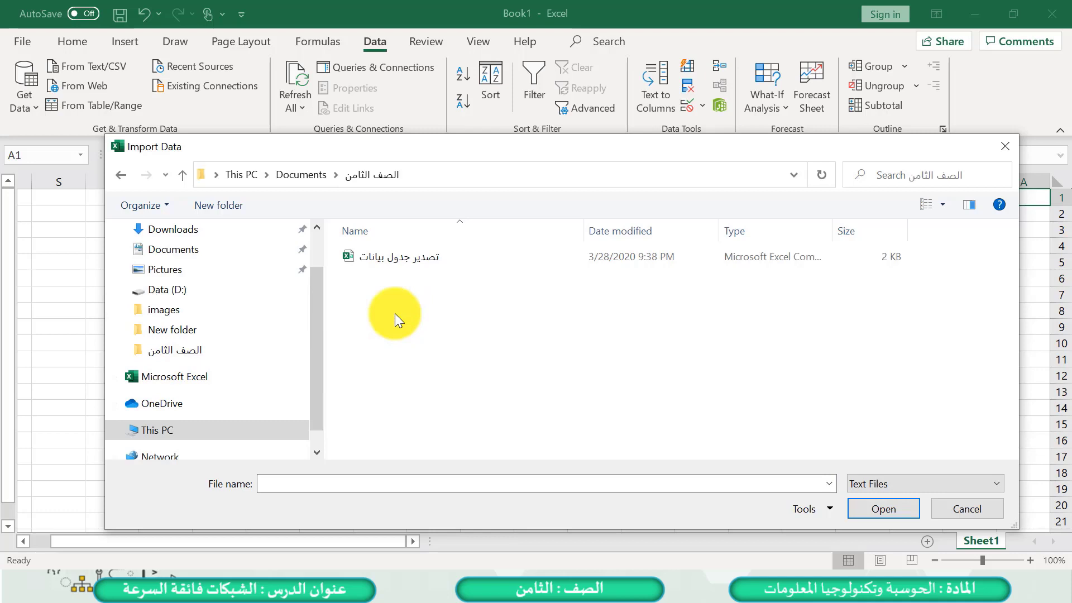
pyautogui.click(397, 259)
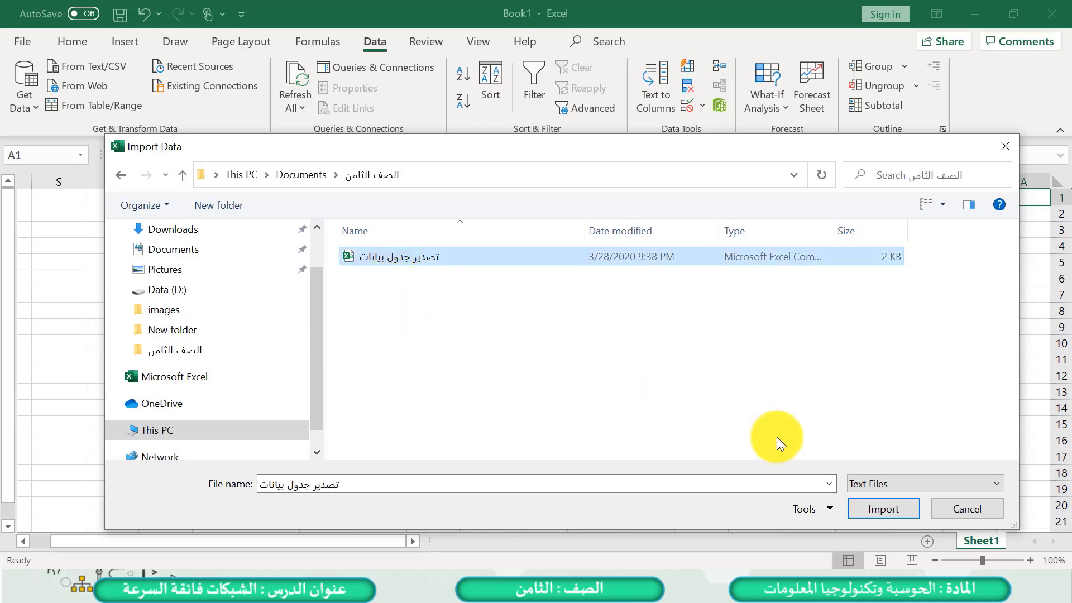
pyautogui.click(880, 507)
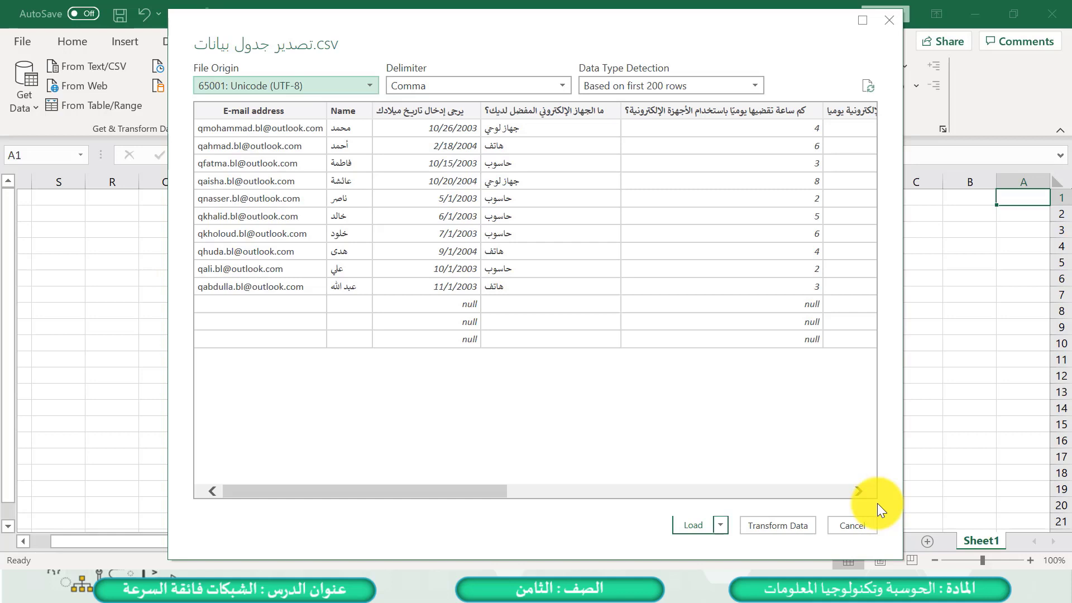
# Step: Load the CSV data as a table into the existing worksheet at $A$1 and dismiss the Queries & Connections view
pyautogui.click(721, 525)
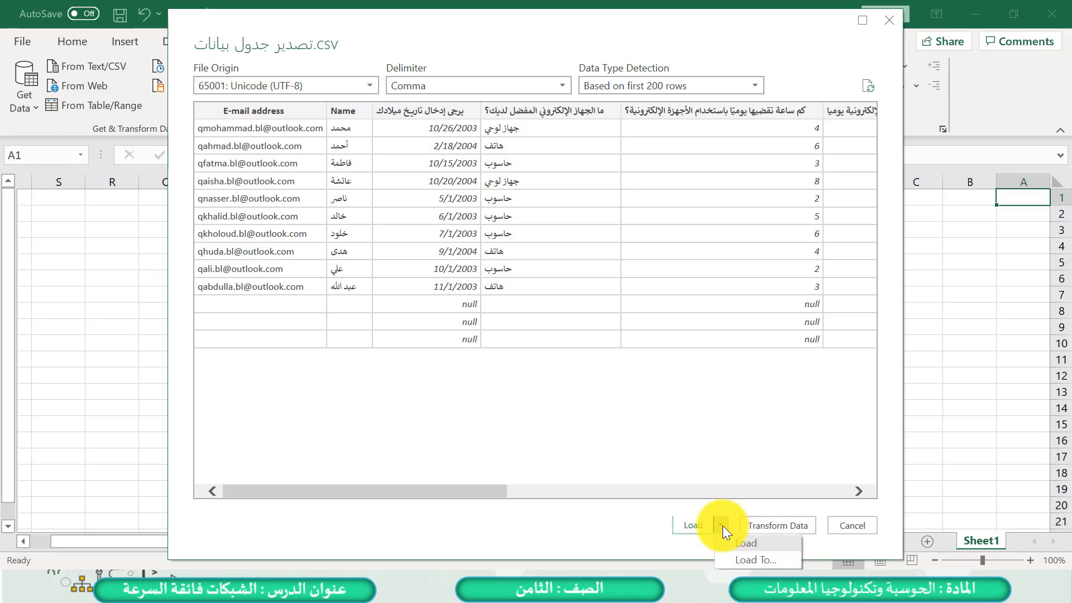
pyautogui.click(732, 560)
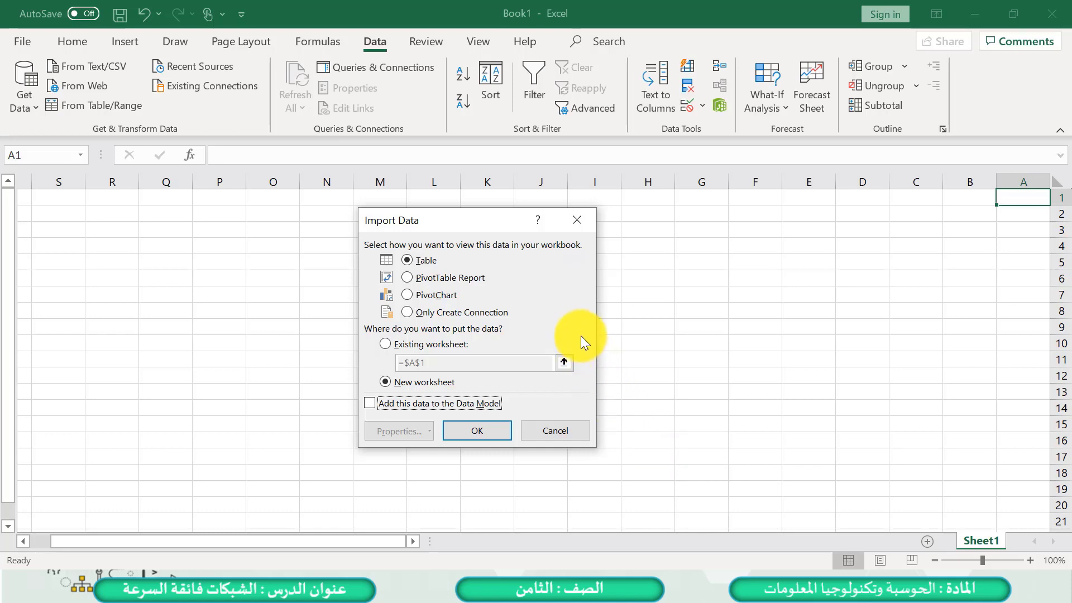
pyautogui.click(385, 343)
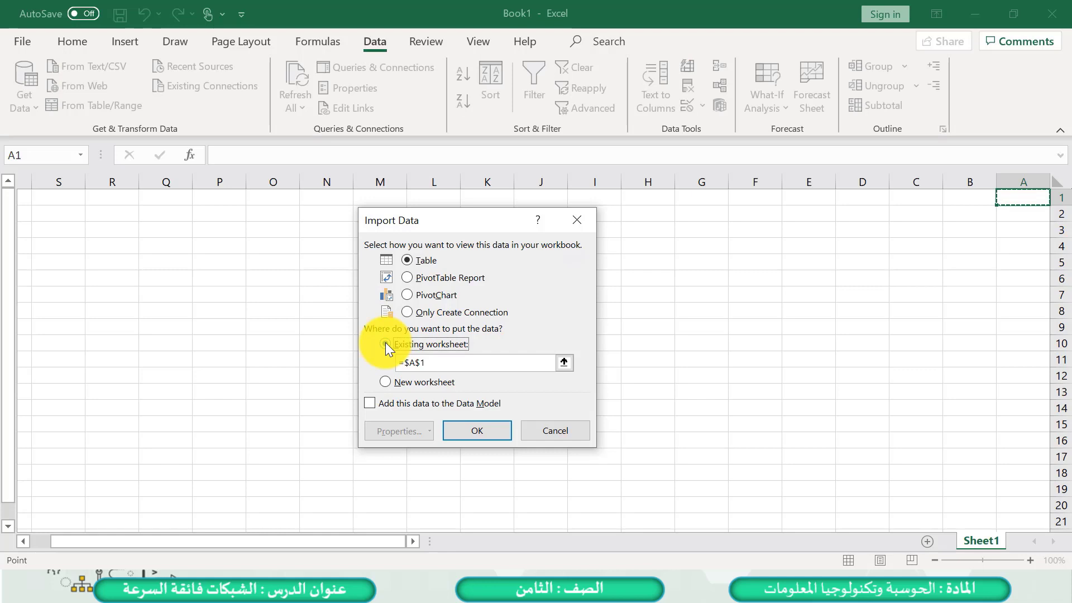
pyautogui.click(480, 431)
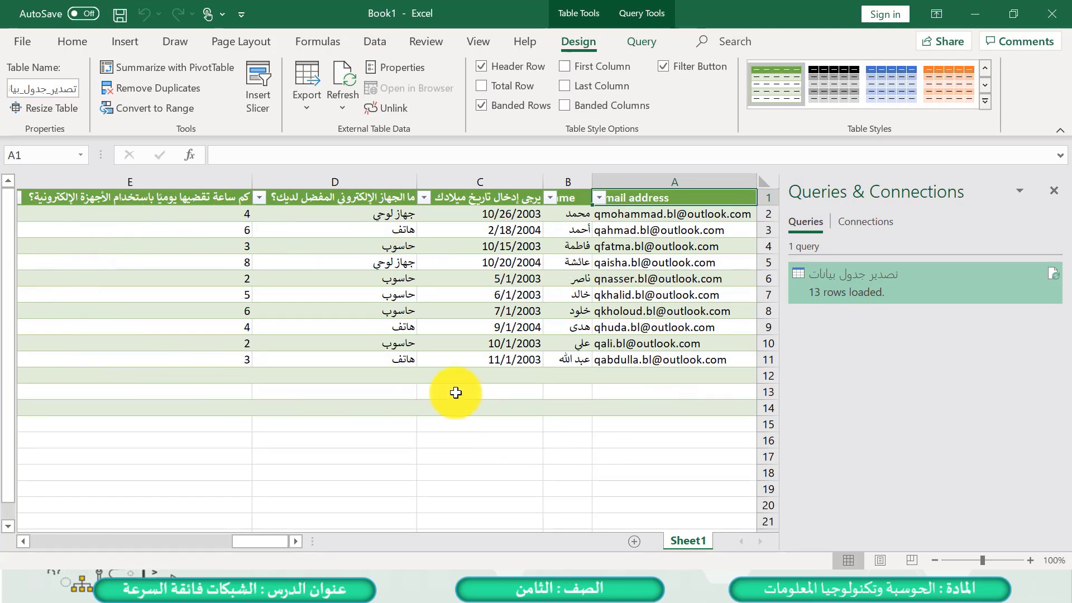
pyautogui.click(1053, 191)
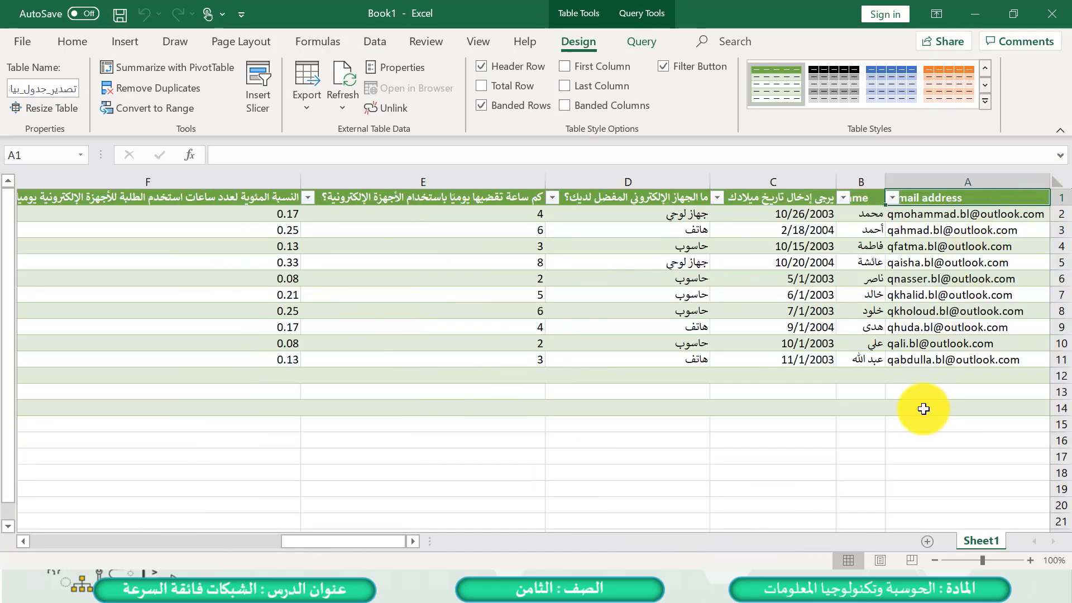
# Step: Highlight the imported table from A1 to I13 to examine all its columns
pyautogui.click(931, 561)
pyautogui.click(931, 560)
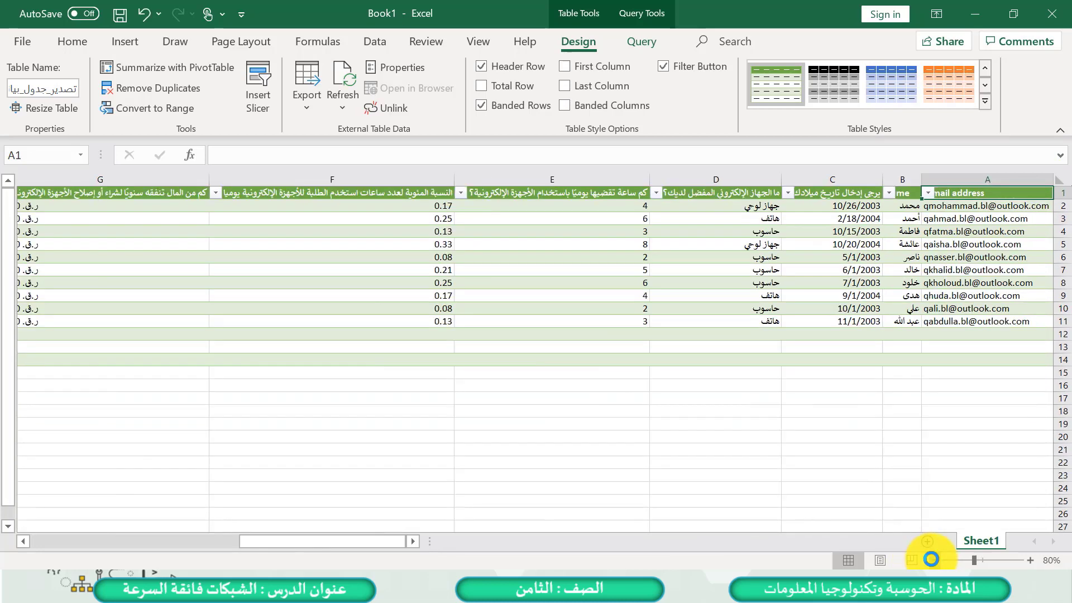
pyautogui.click(931, 560)
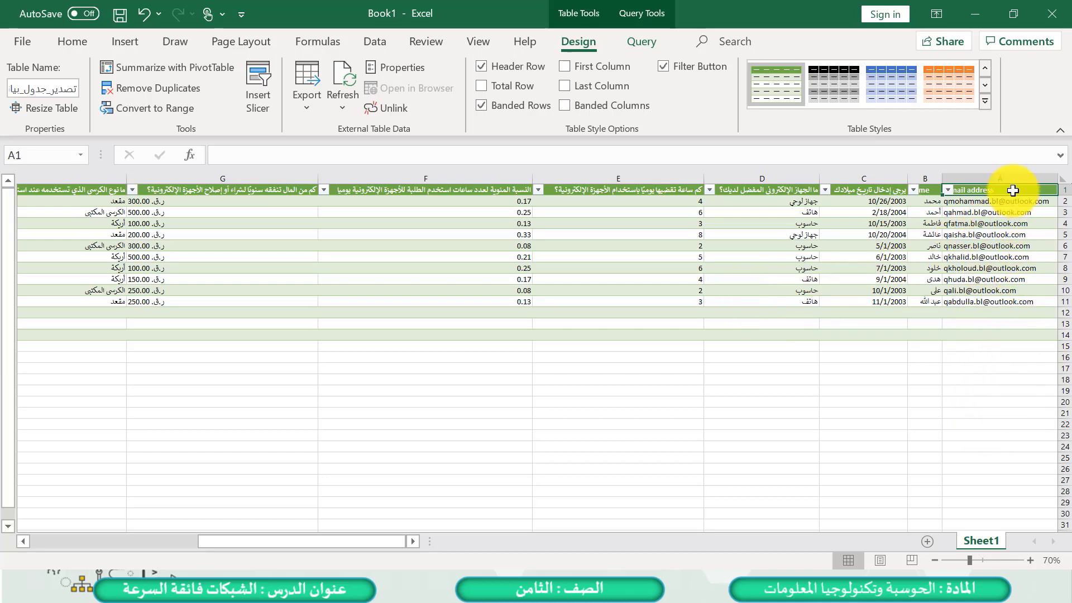
pyautogui.moveTo(1013, 190); pyautogui.dragTo(5, 323)
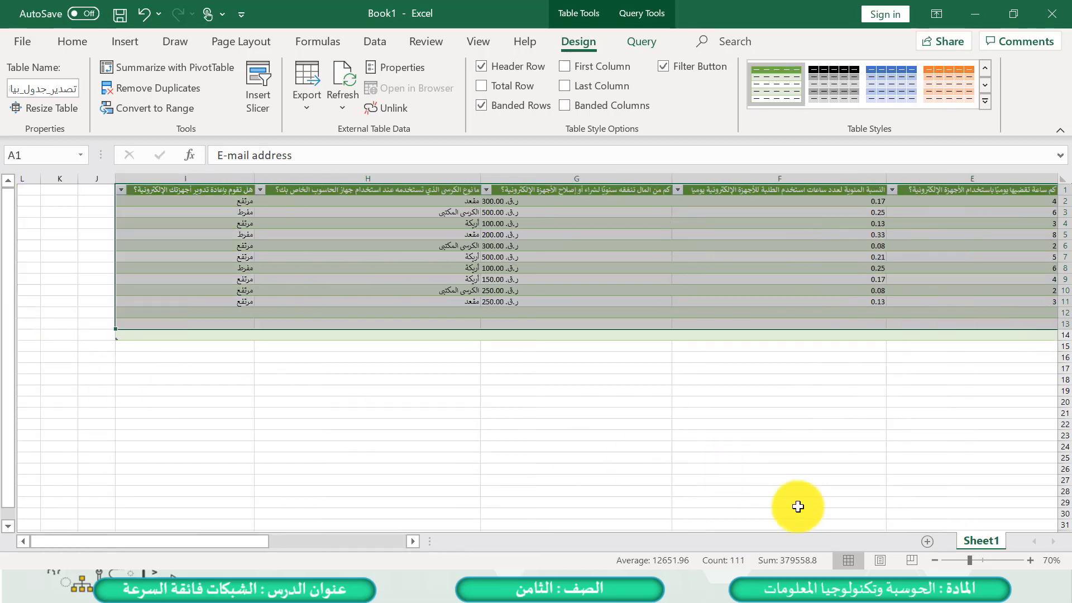